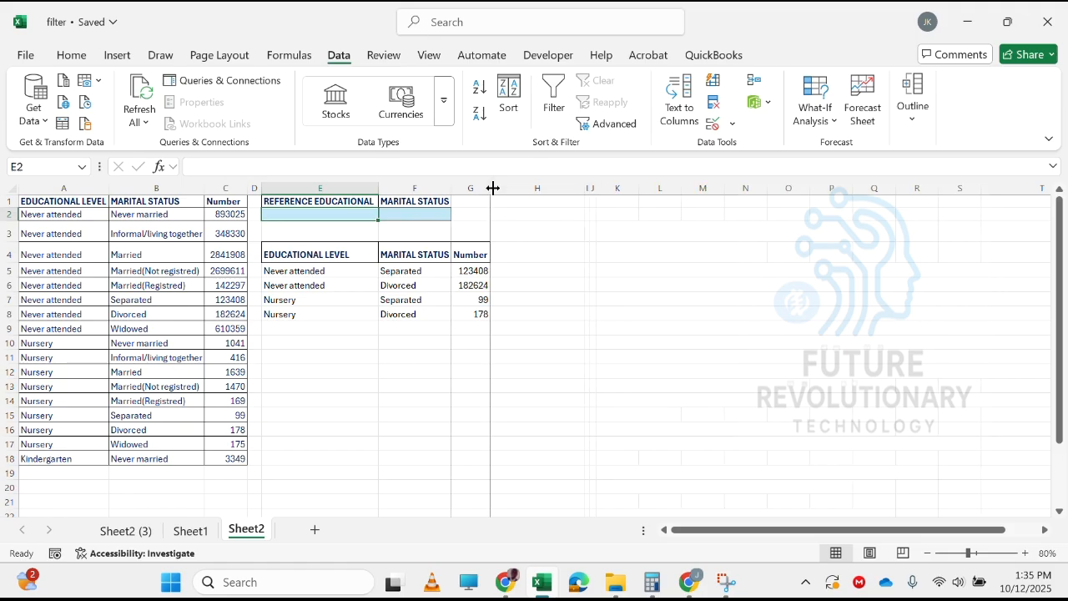
Widen column G and inspect the FILTER formula in cell E5
left_click_drag(490, 190, 524, 188)
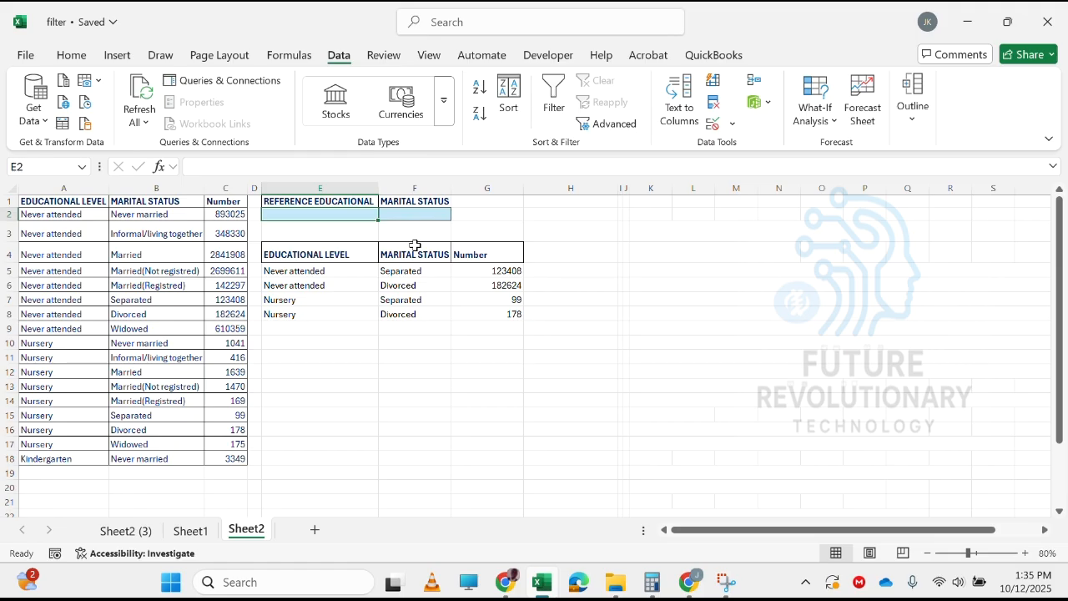
left_click(325, 271)
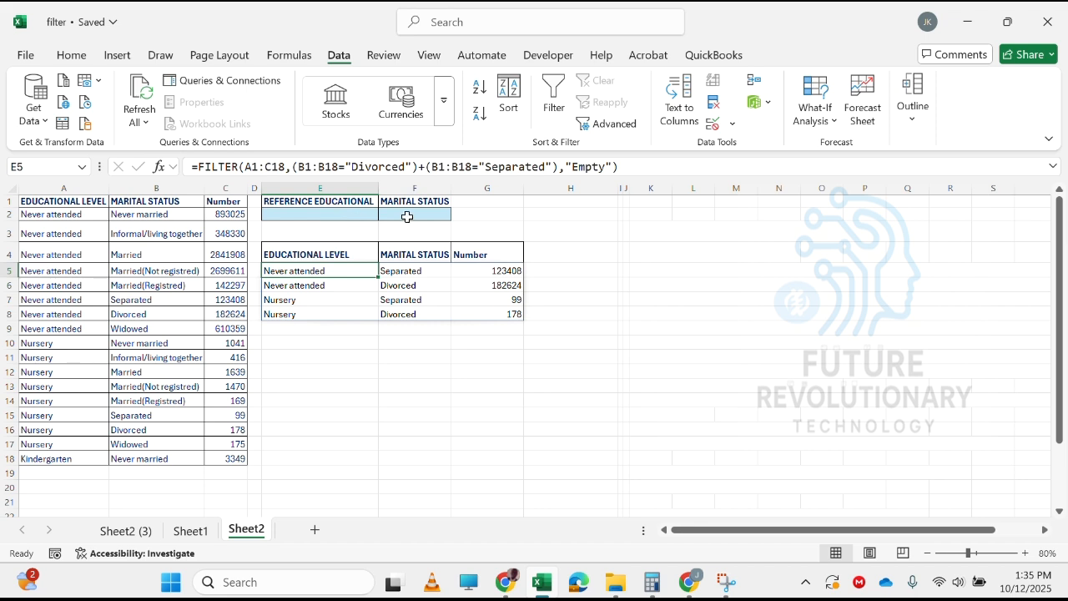
left_click(364, 217)
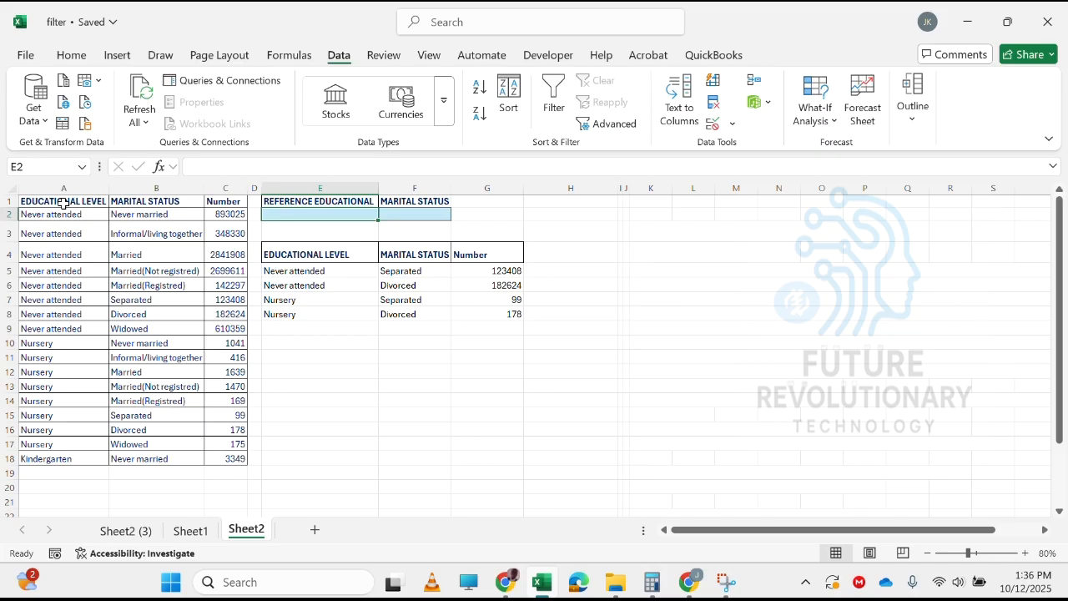
Convert the range A1:C18 into a table with headers and apply the plain, uncoloured Light table style
left_click_drag(64, 203, 233, 459)
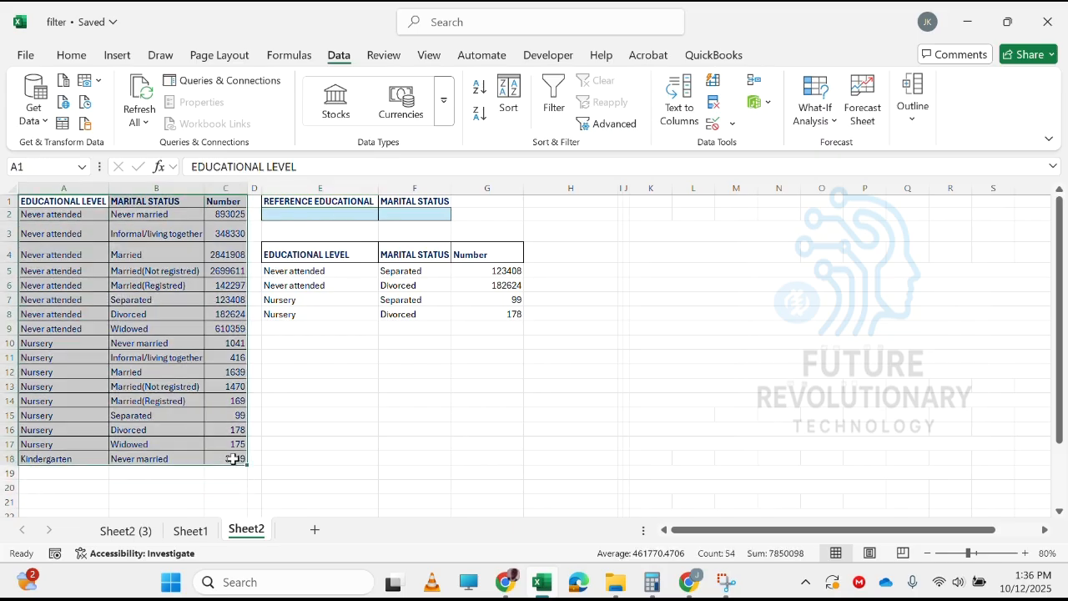
left_click(118, 57)
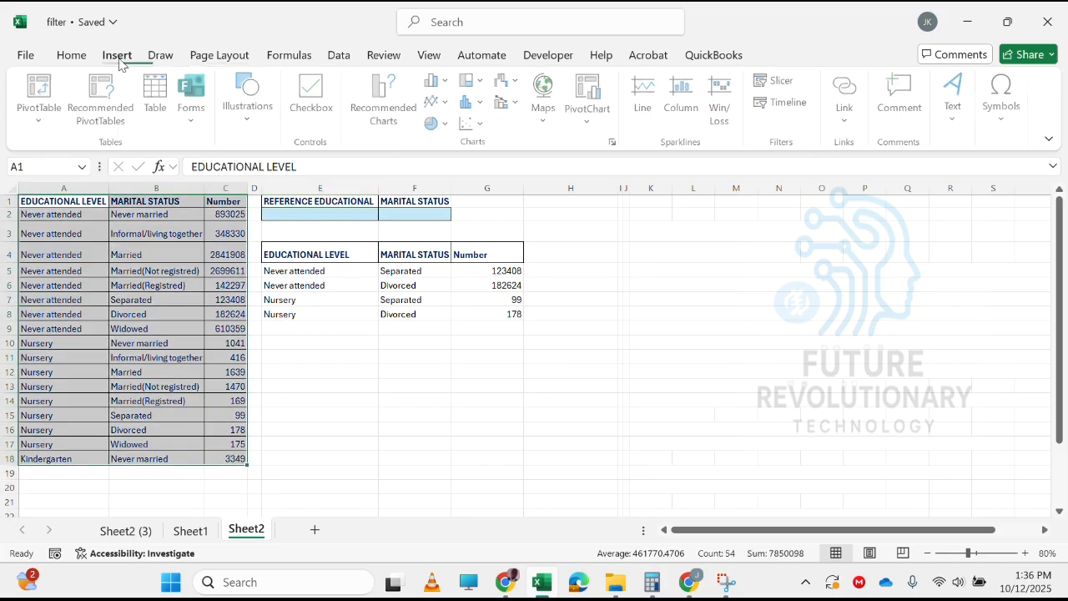
left_click(155, 98)
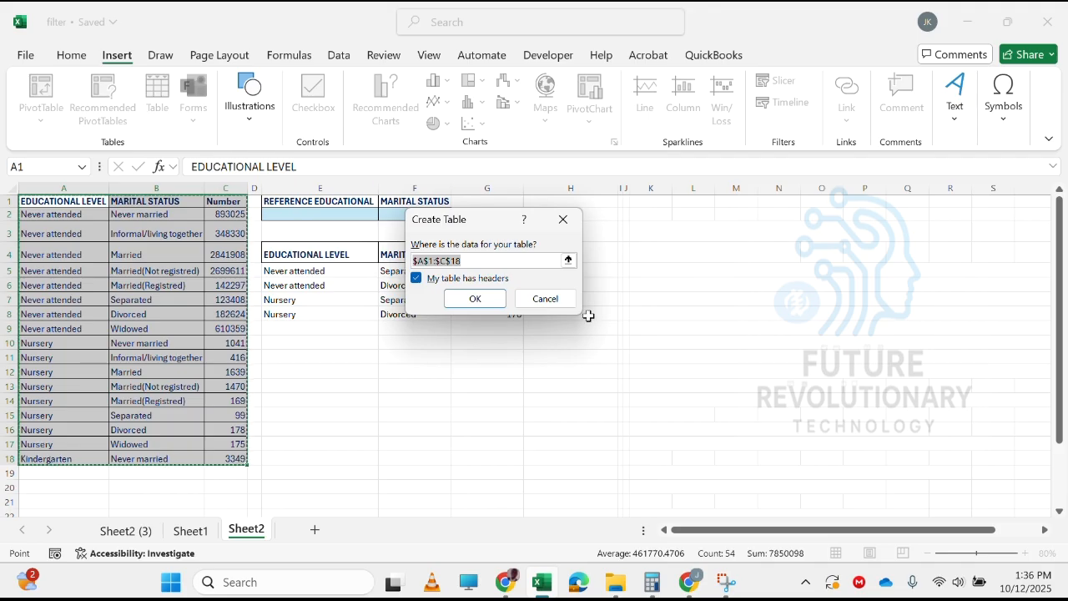
left_click(490, 299)
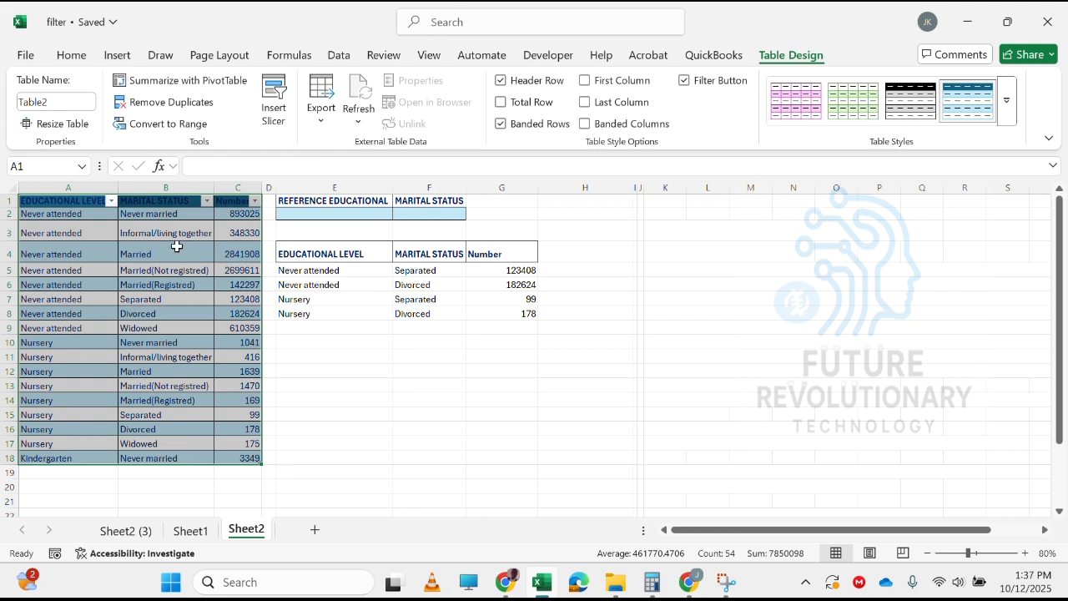
left_click(1008, 117)
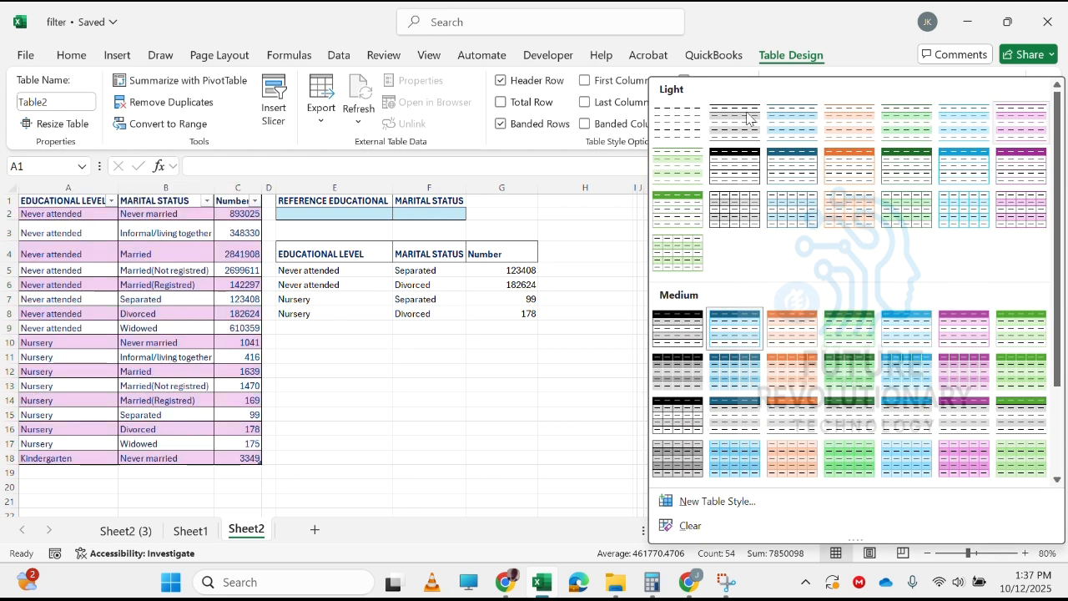
left_click(666, 125)
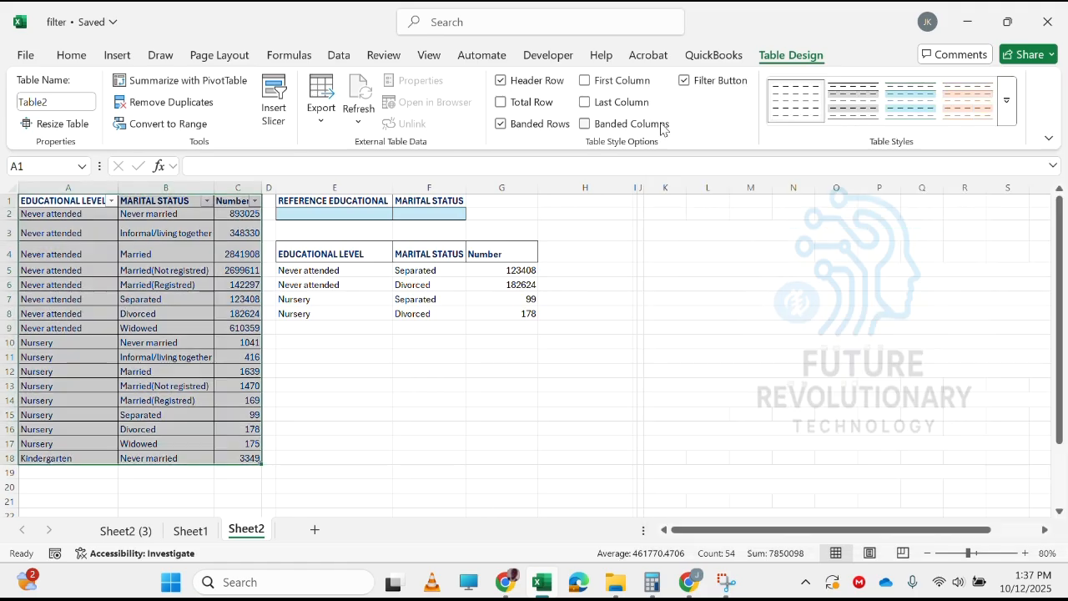
Define the workbook-scope name Edu_level for the table's EDUCATIONAL LEVEL data in A2:A18
left_click(73, 215)
left_click_drag(72, 214, 65, 456)
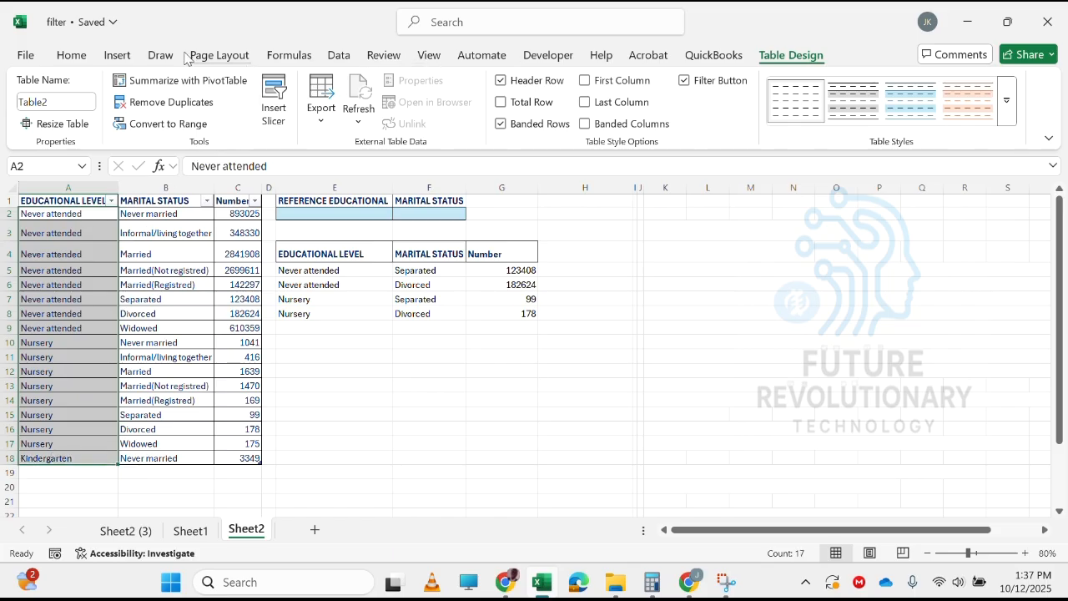
left_click(289, 55)
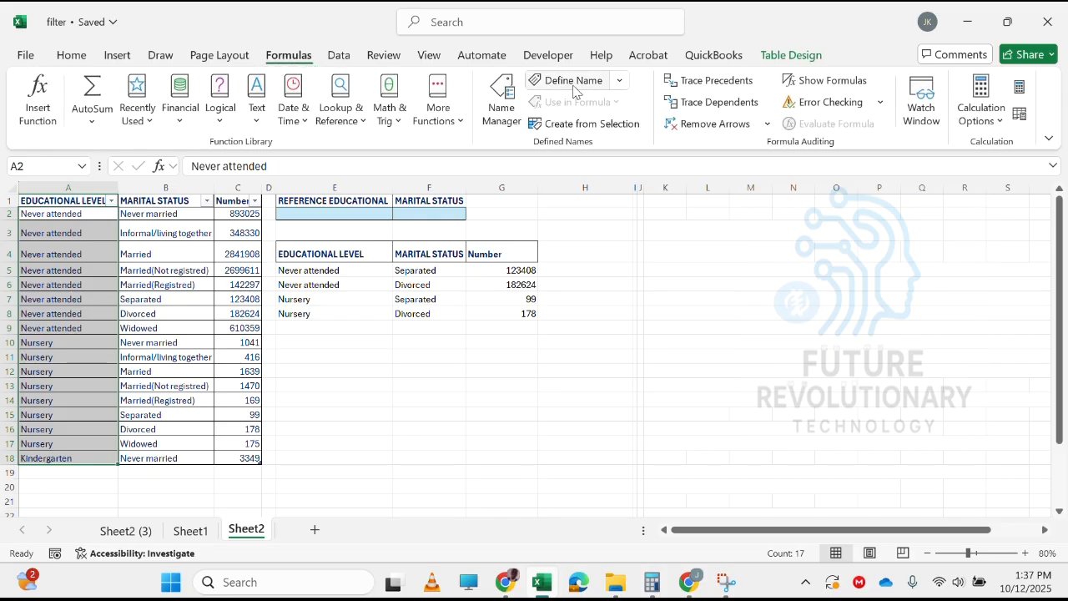
left_click(503, 100)
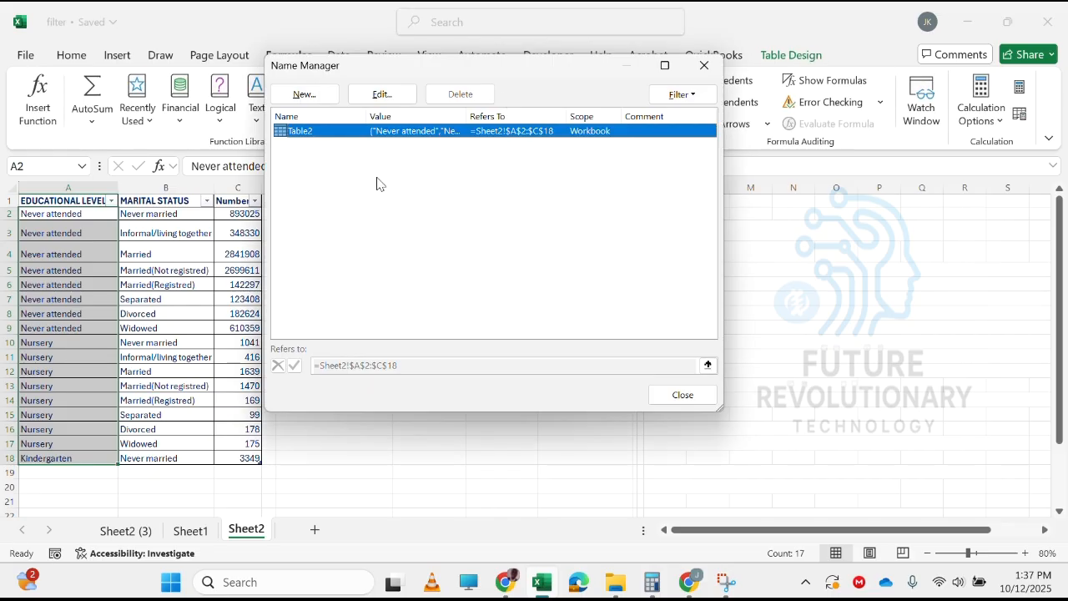
left_click(304, 94)
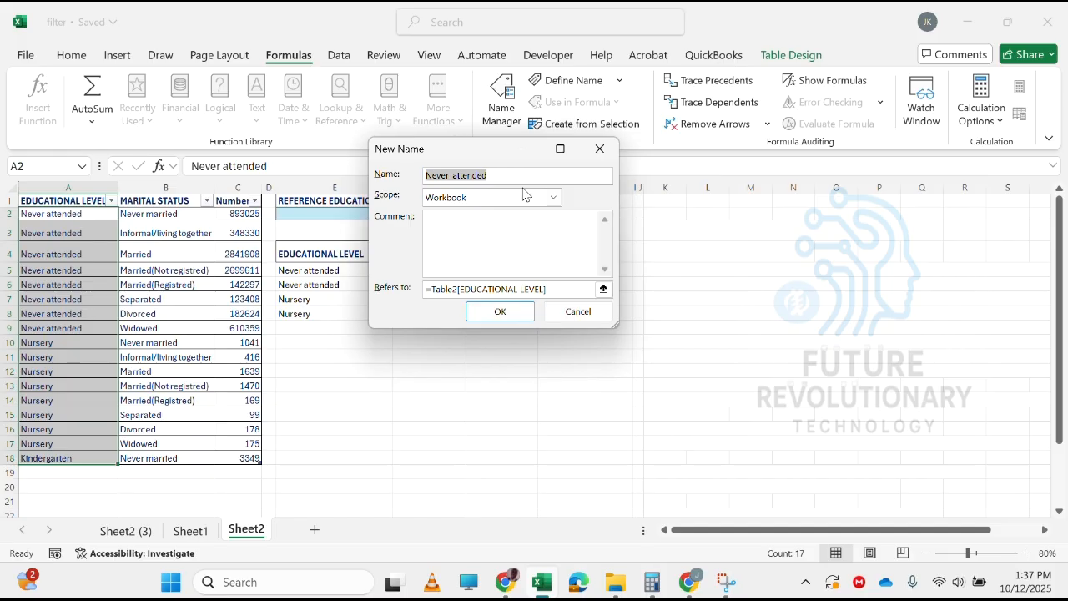
type("evel")
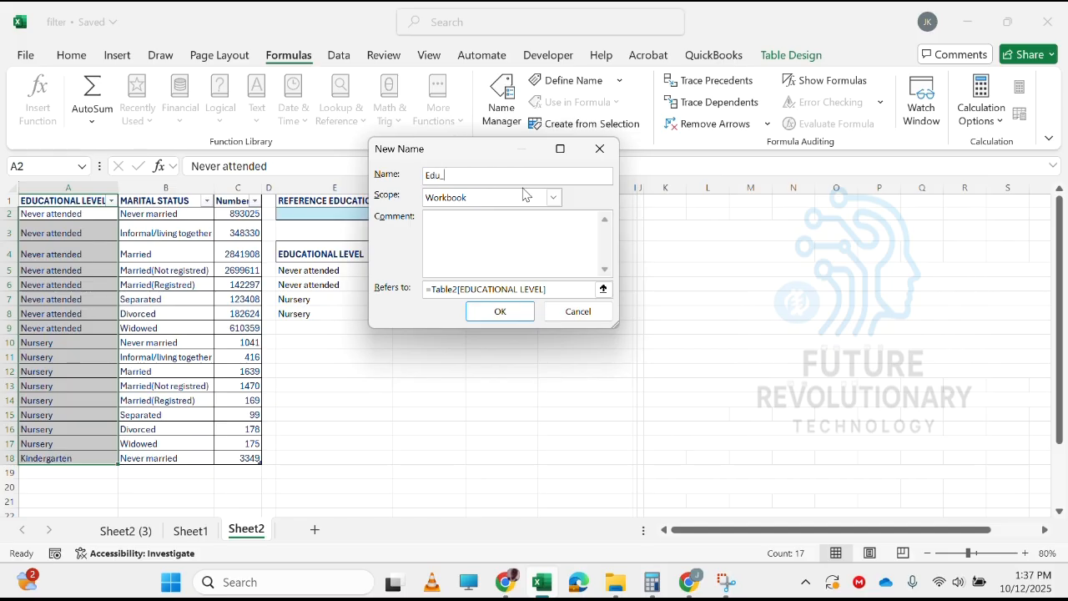
left_click(500, 311)
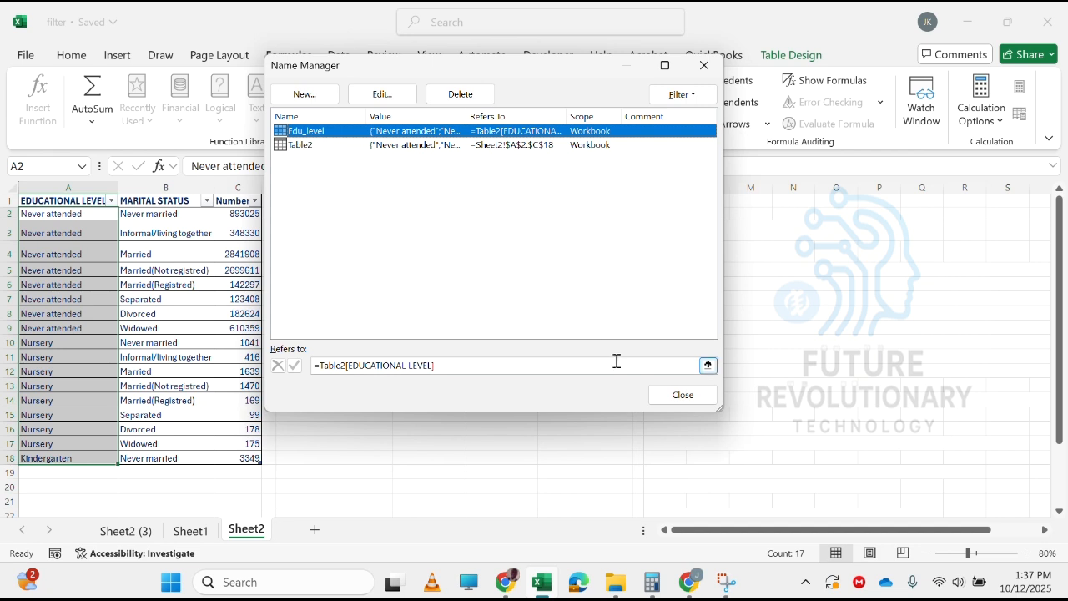
Define the name Marital_status for the table's MARITAL STATUS data in B2:B18 and close the Name Manager
left_click(305, 93)
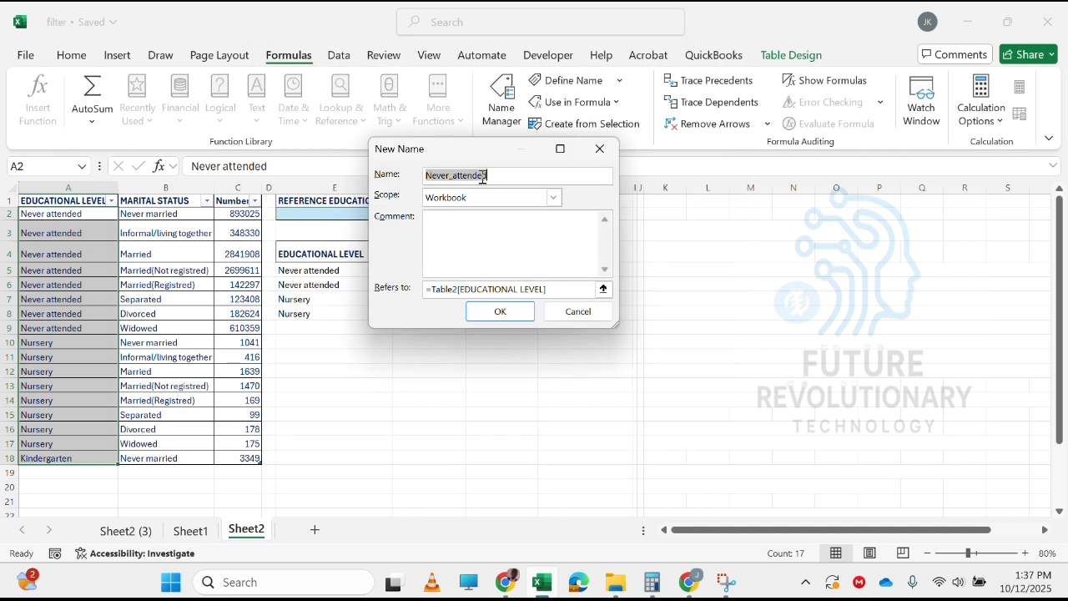
type("Marital_status")
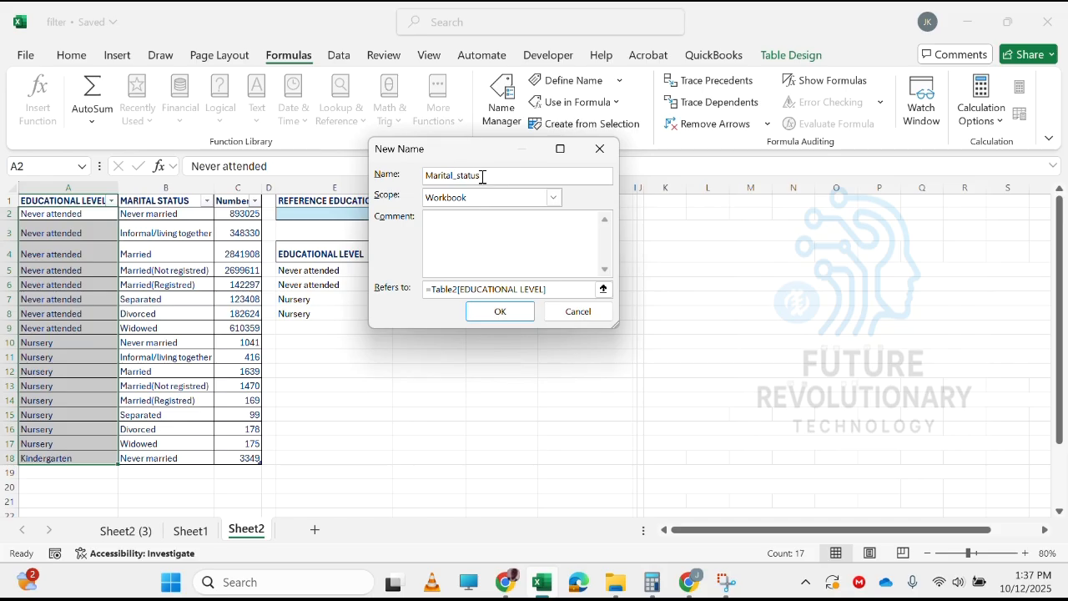
left_click(559, 289)
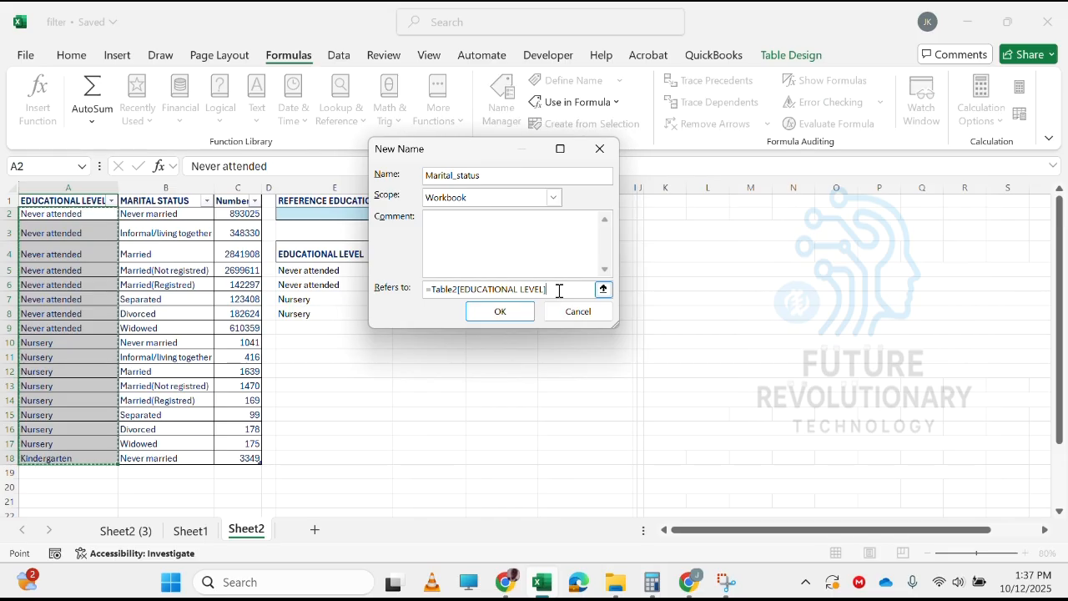
left_click_drag(559, 290, 427, 290)
left_click(177, 214)
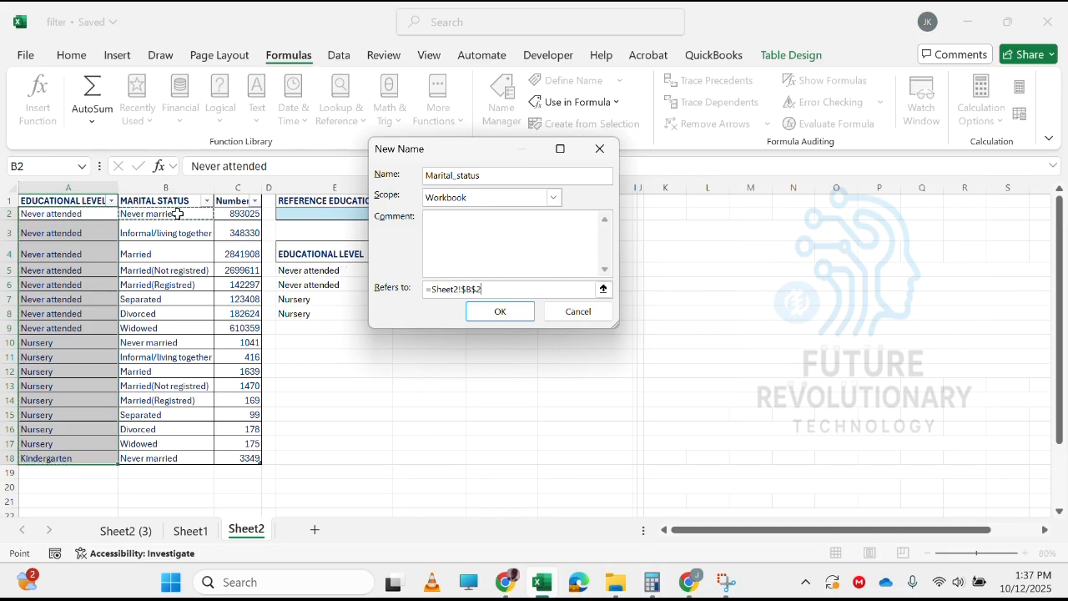
left_click_drag(178, 214, 152, 458)
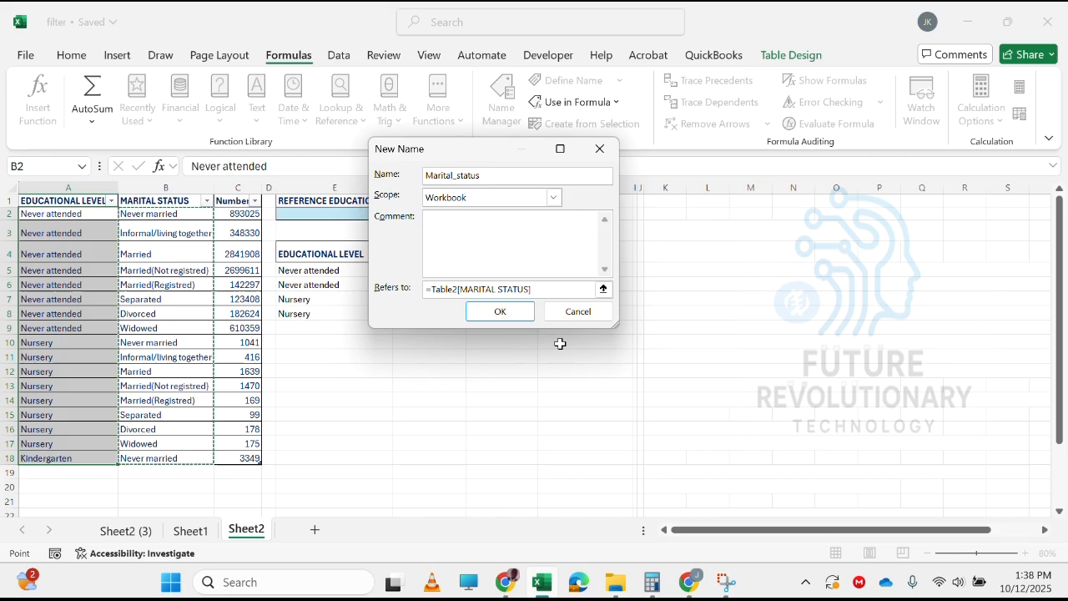
left_click(500, 311)
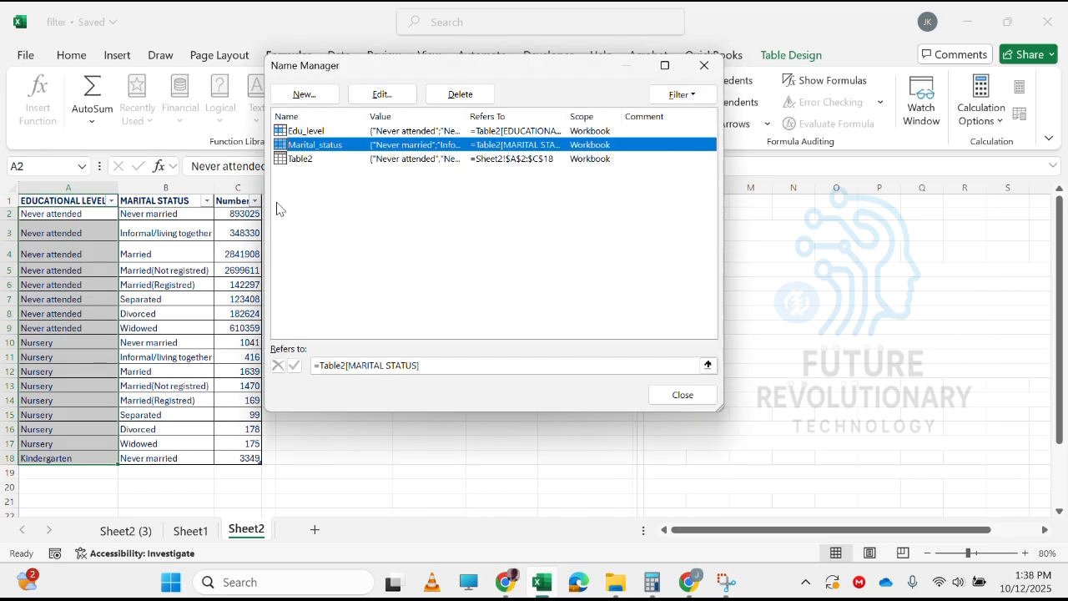
left_click(337, 161)
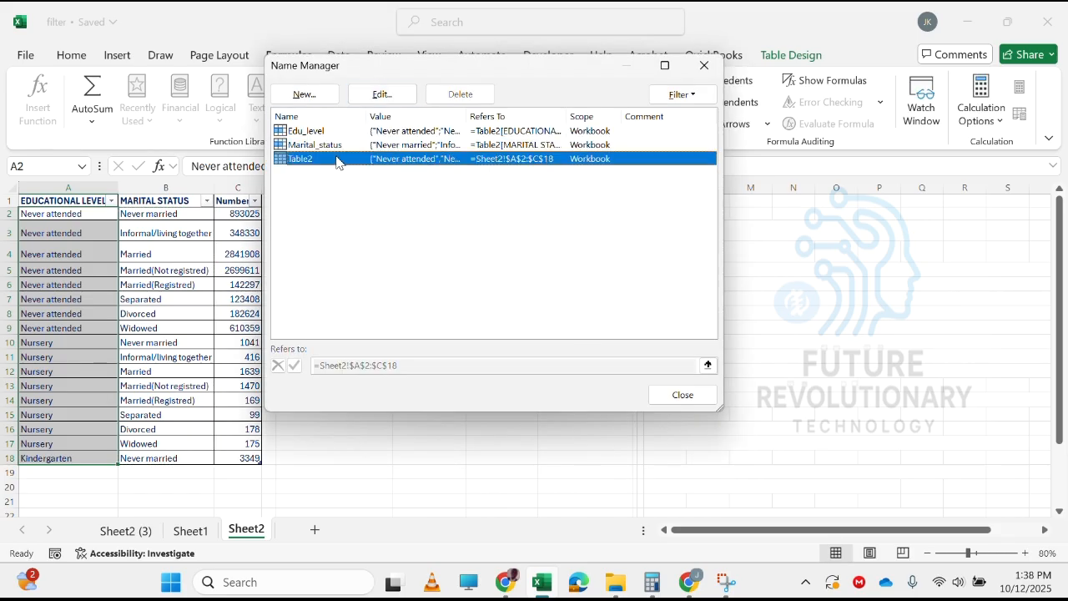
left_click(704, 67)
left_click(341, 282)
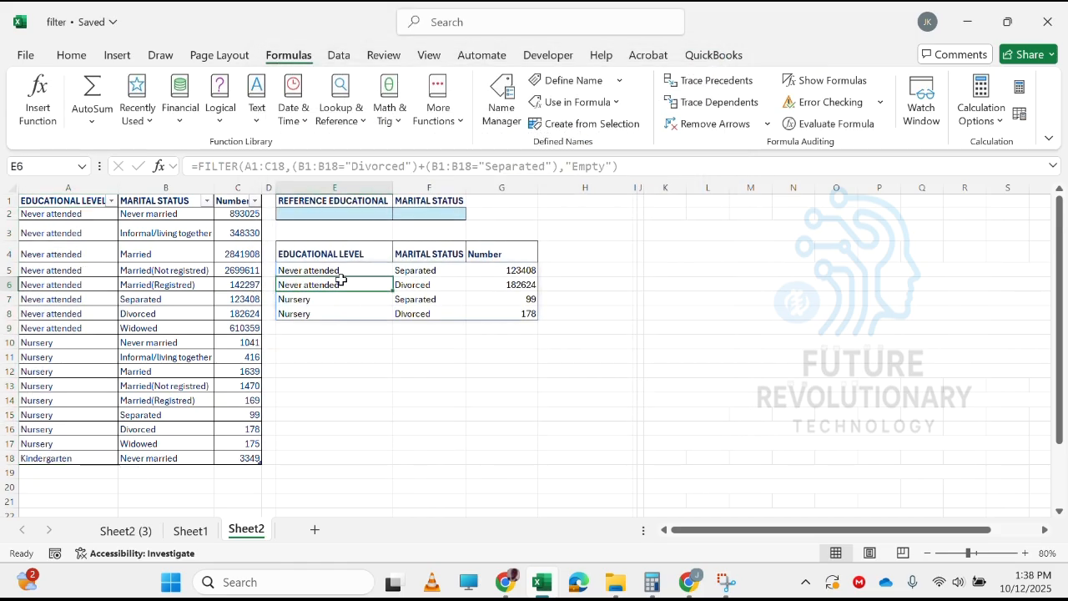
left_click(343, 227)
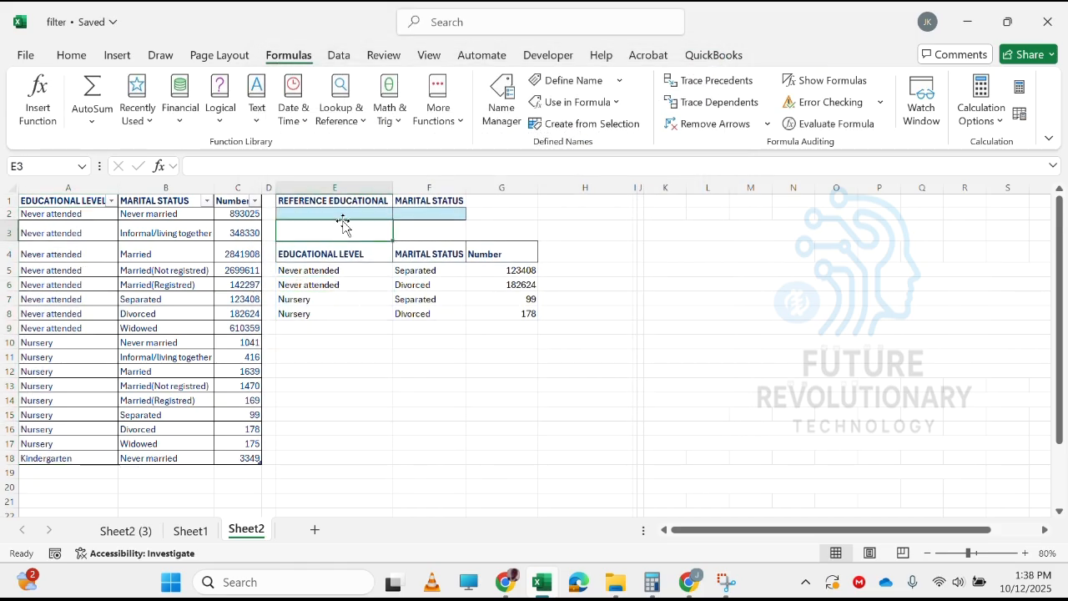
left_click(520, 226)
Add list data validation to cell E2 with the source =Edu_level and check its drop-down choices
left_click(338, 214)
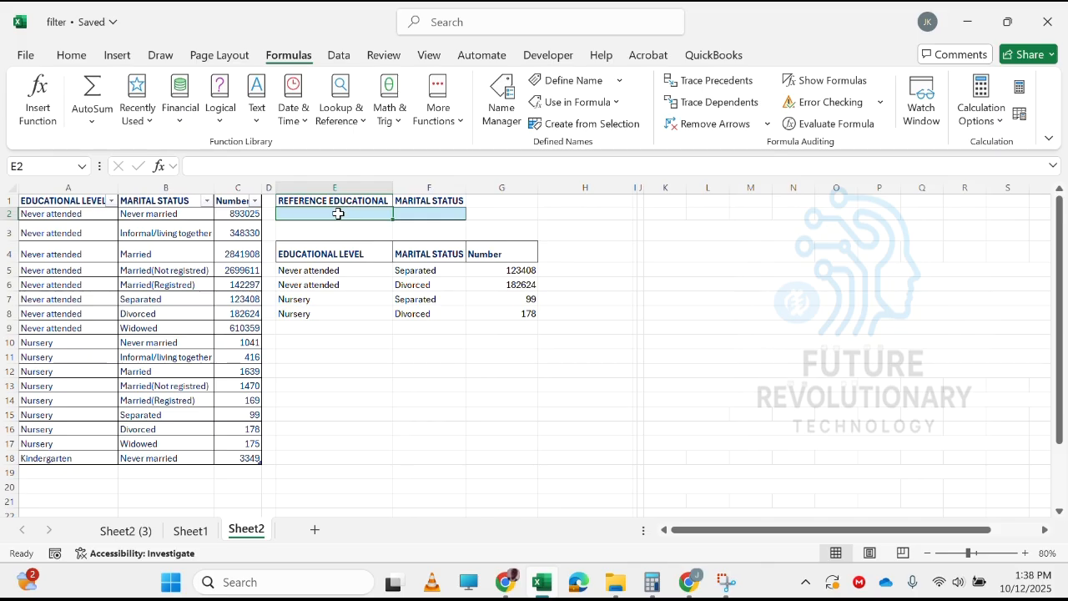
left_click(340, 58)
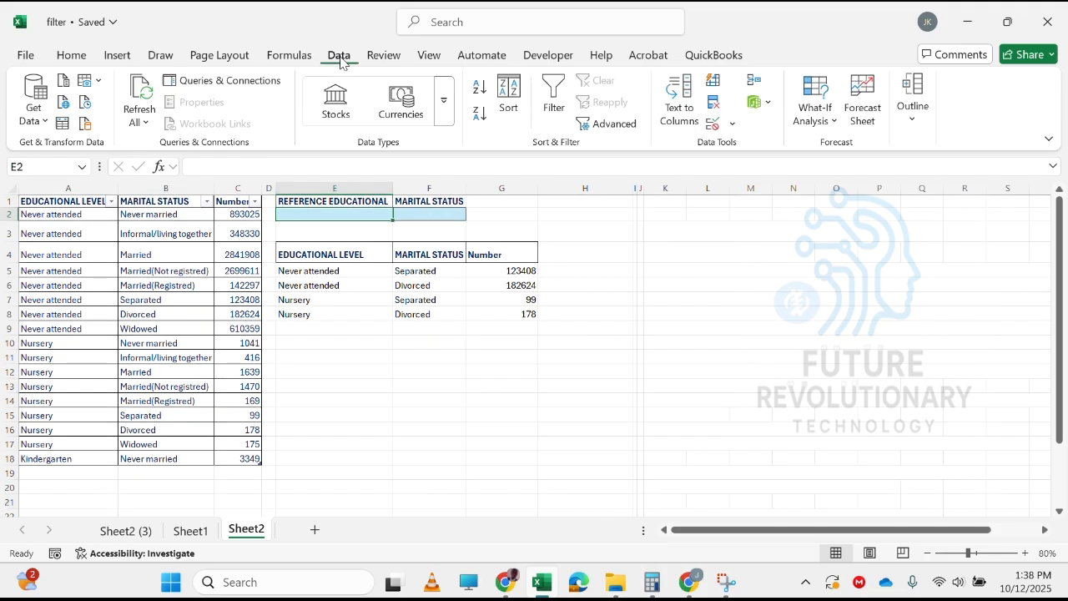
left_click(711, 123)
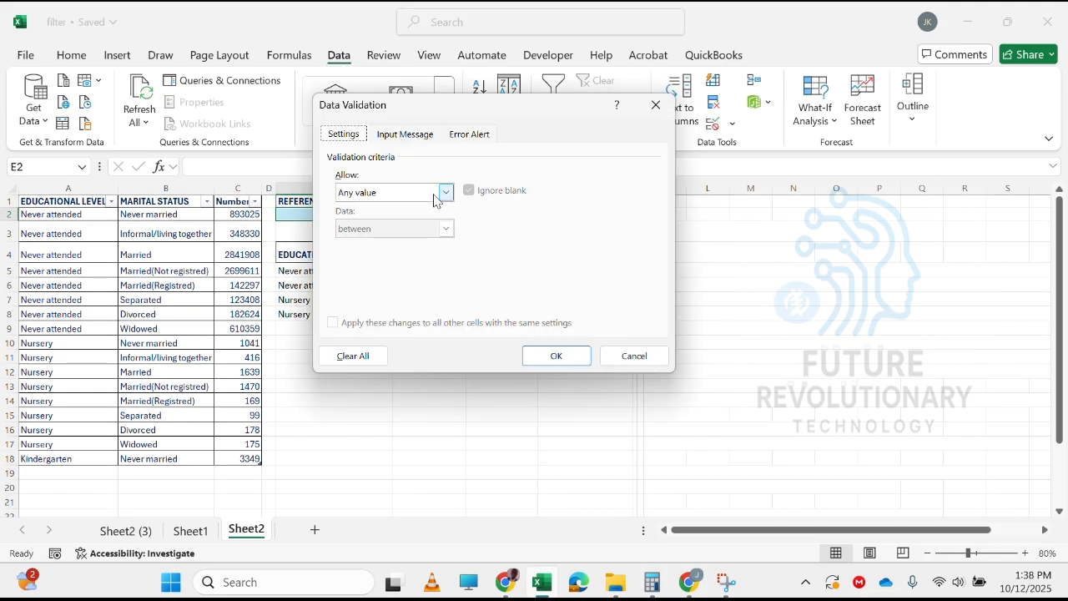
left_click(435, 194)
left_click(368, 243)
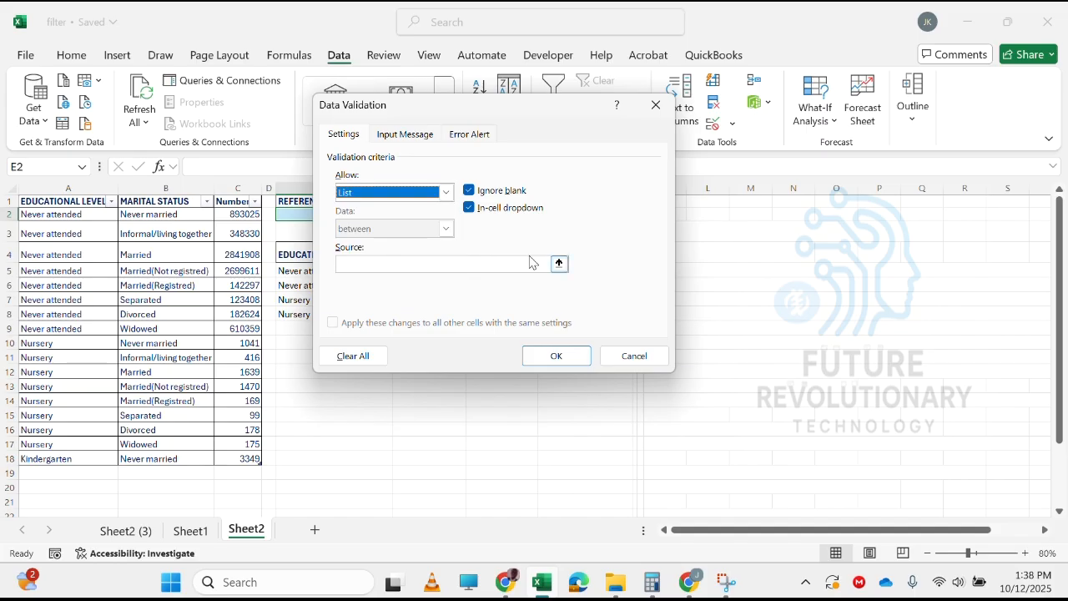
left_click(484, 262)
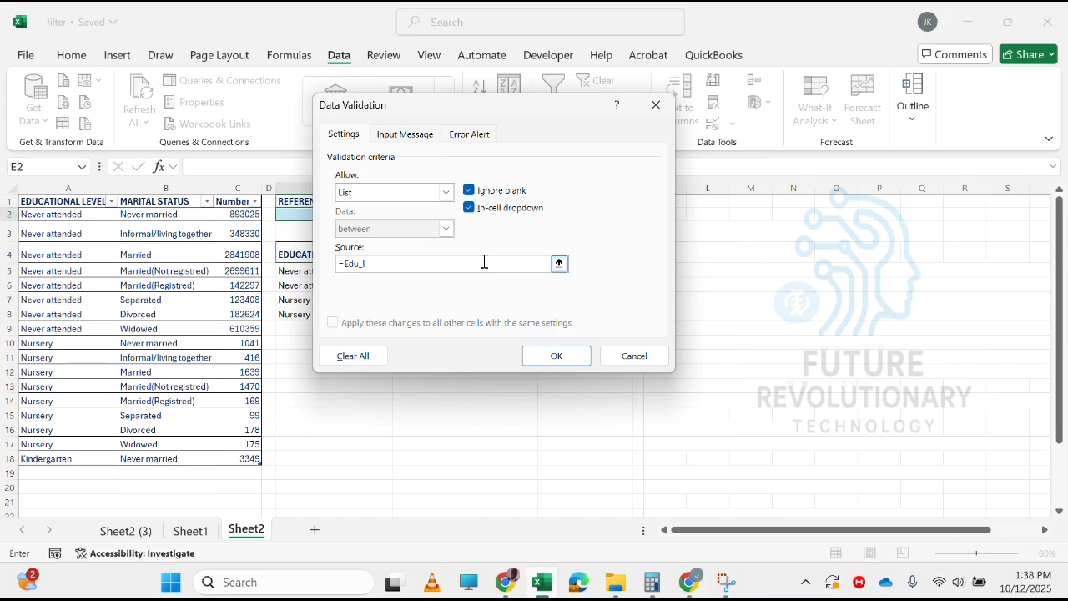
left_click(572, 359)
left_click(400, 216)
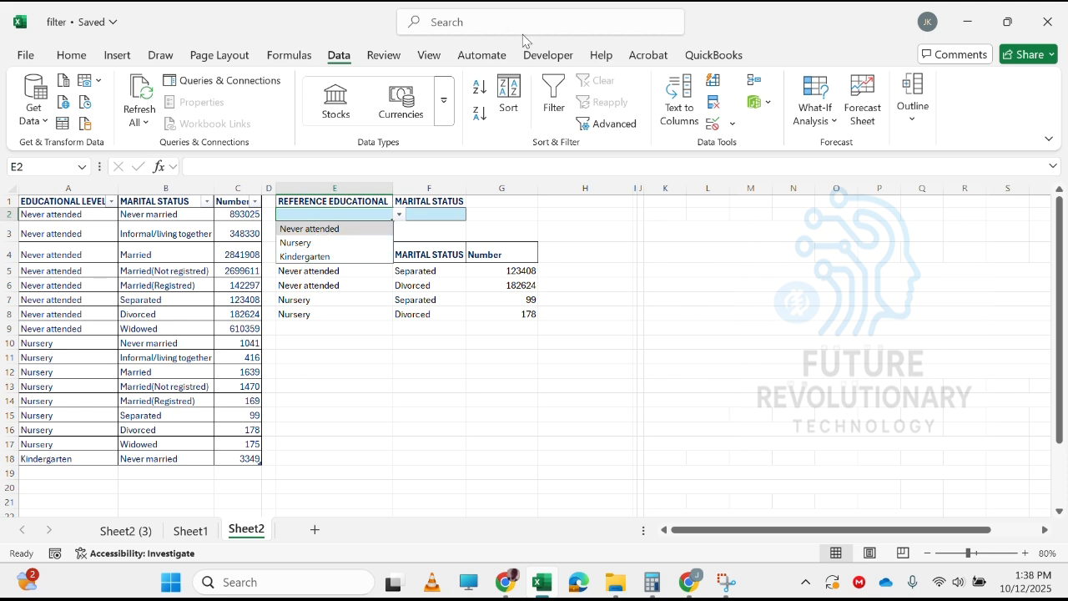
left_click(452, 34)
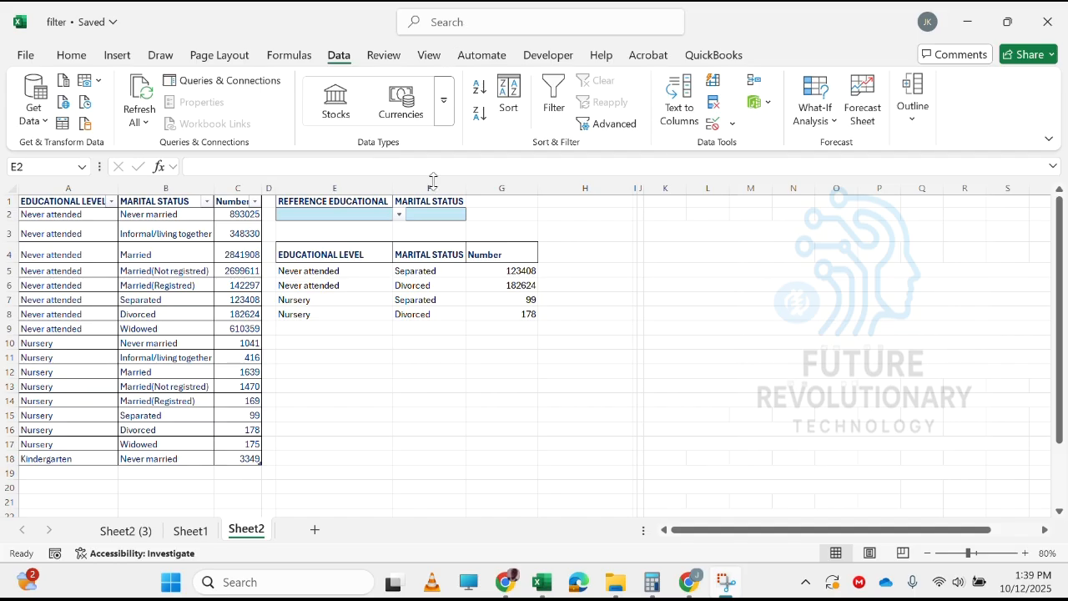
Replace the formula in E5 with =FILTER(Table2,Edu_level=E2,"Empty") to filter the table by the educational level in E2
left_click(350, 274)
key("BackSpace")
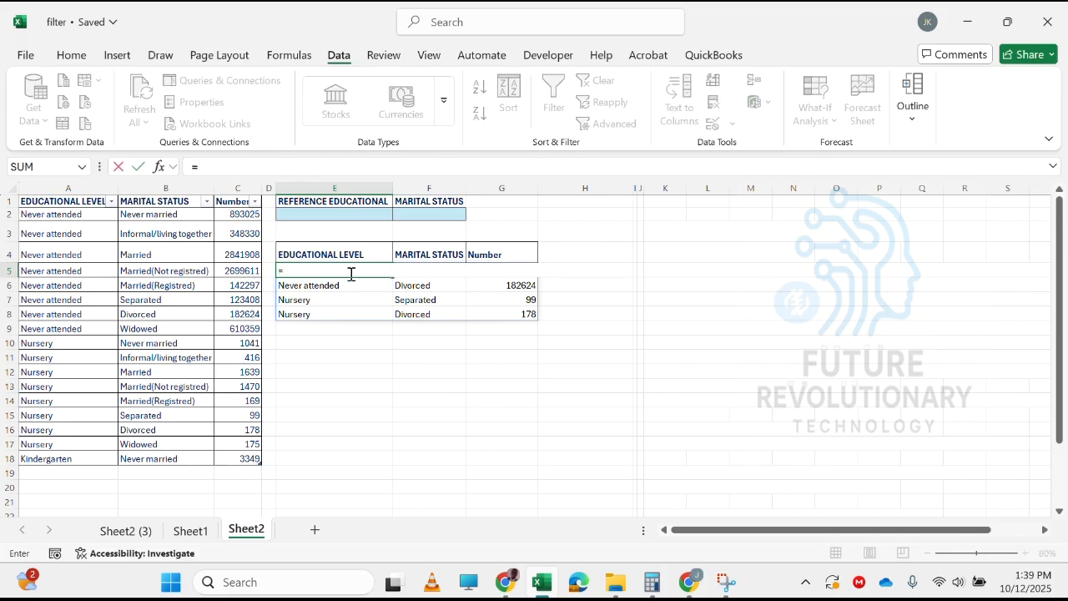
type("=filte")
key("Tab")
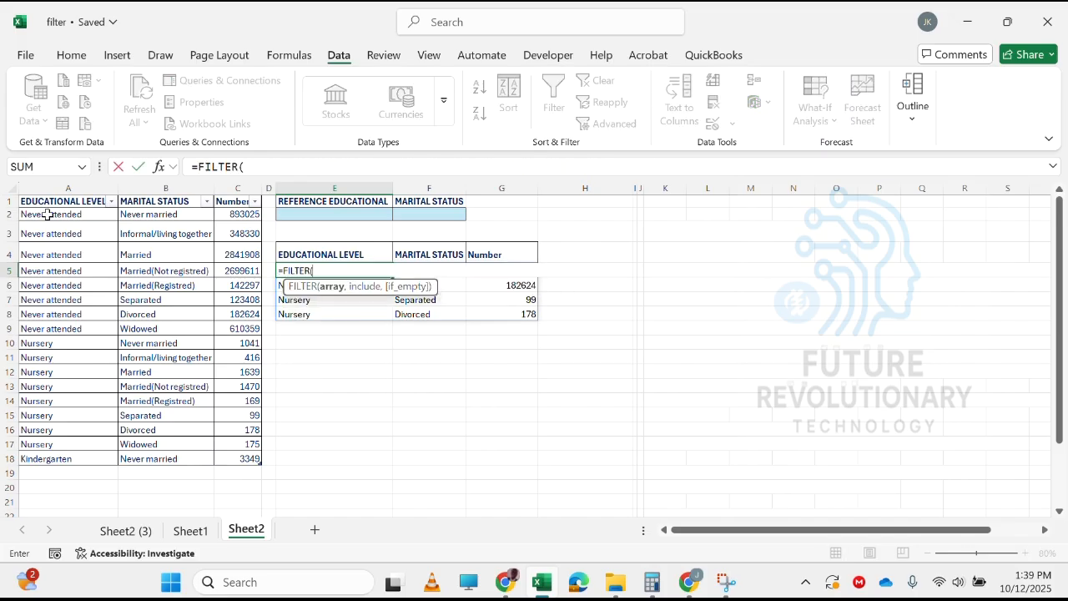
left_click_drag(48, 215, 243, 455)
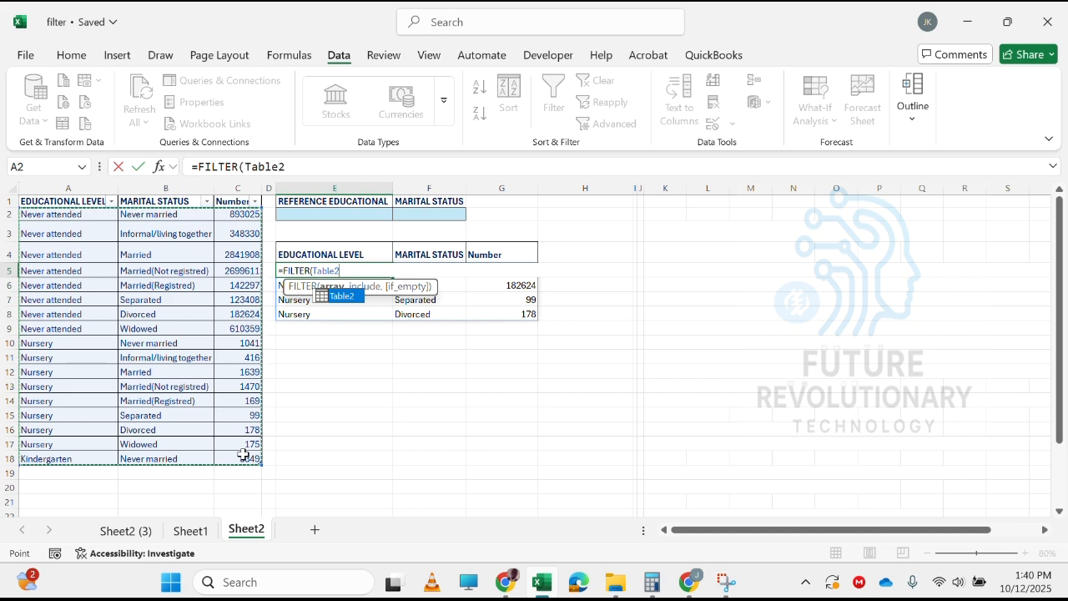
type(",")
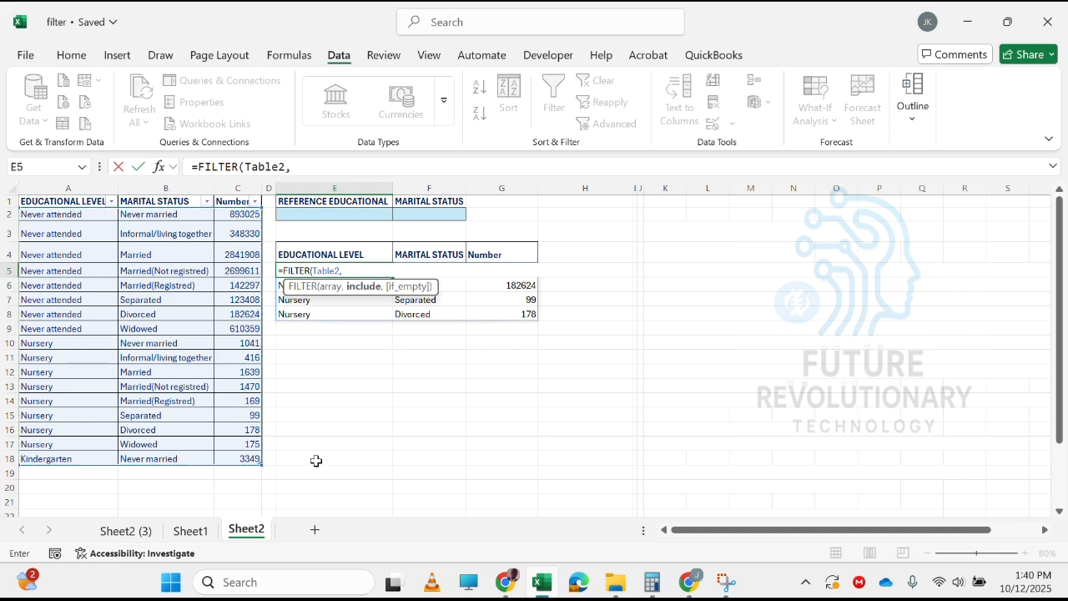
type("Edu_level")
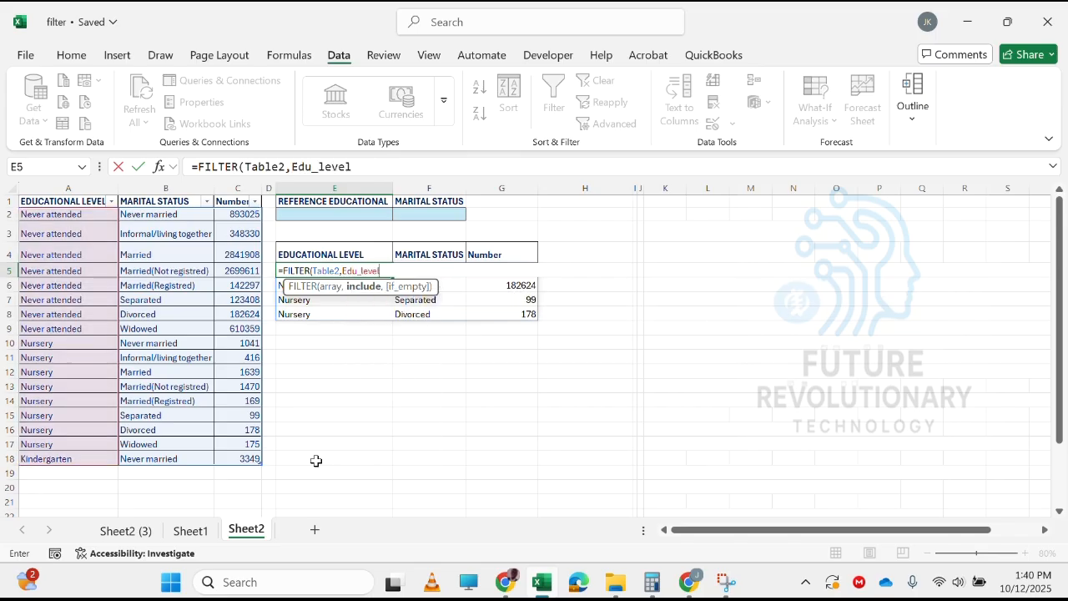
type("=")
left_click(338, 214)
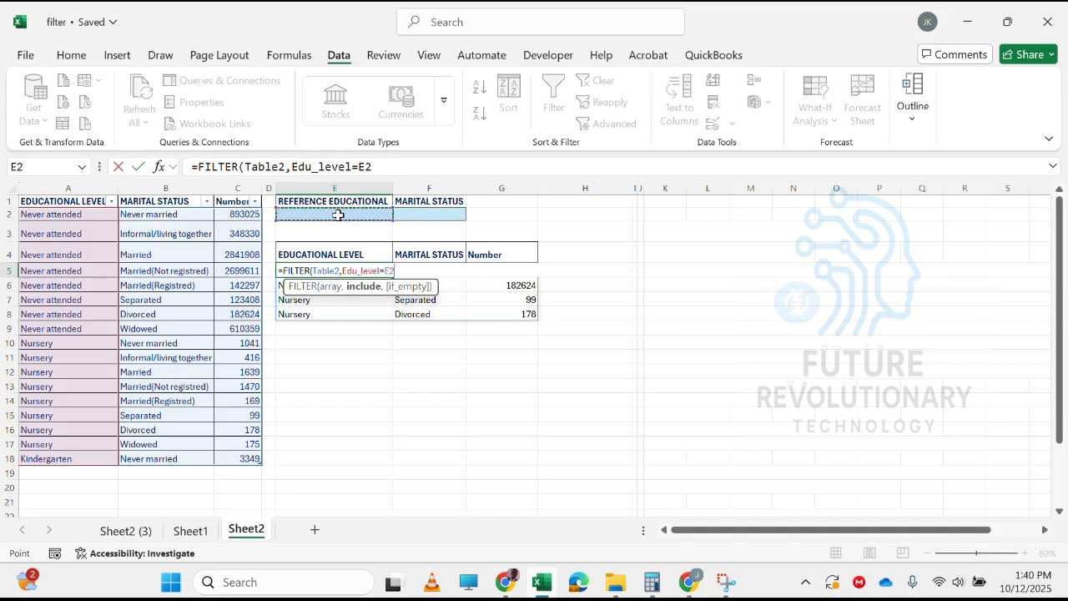
type(",")
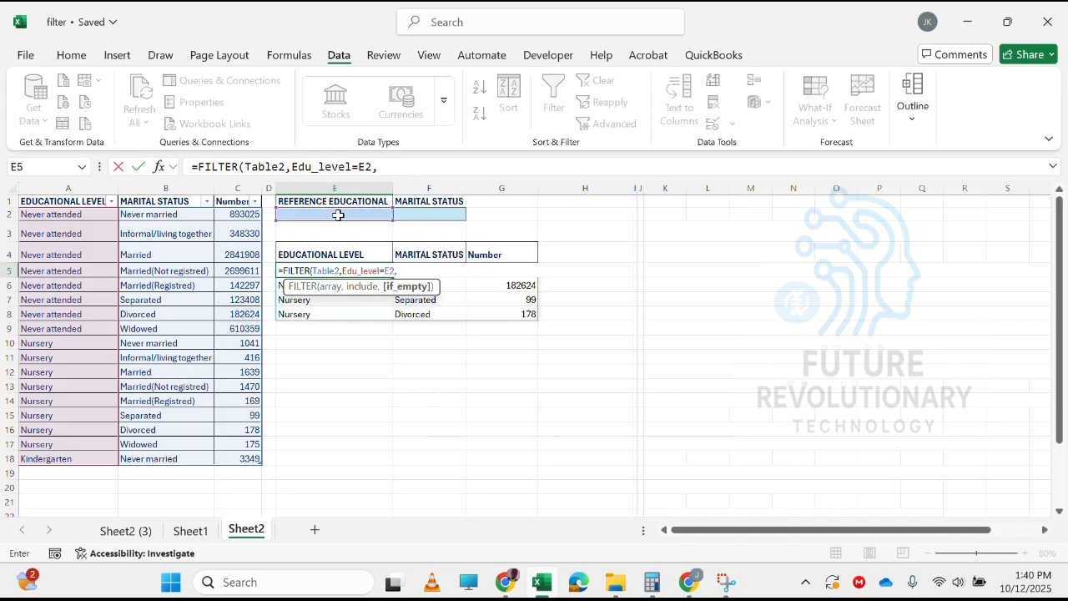
type("\"Empty\")")
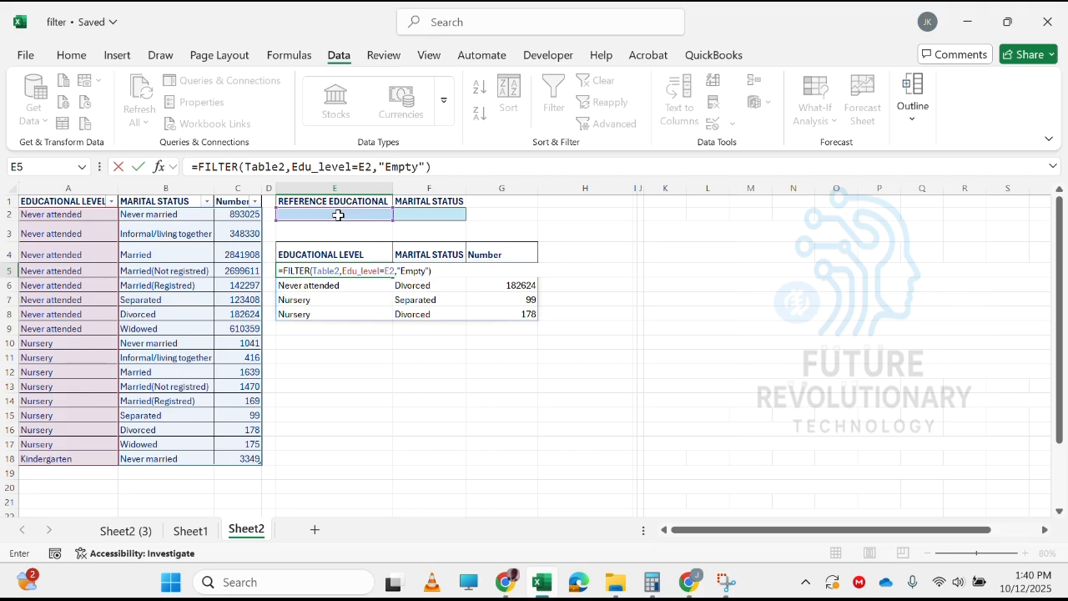
key("Return")
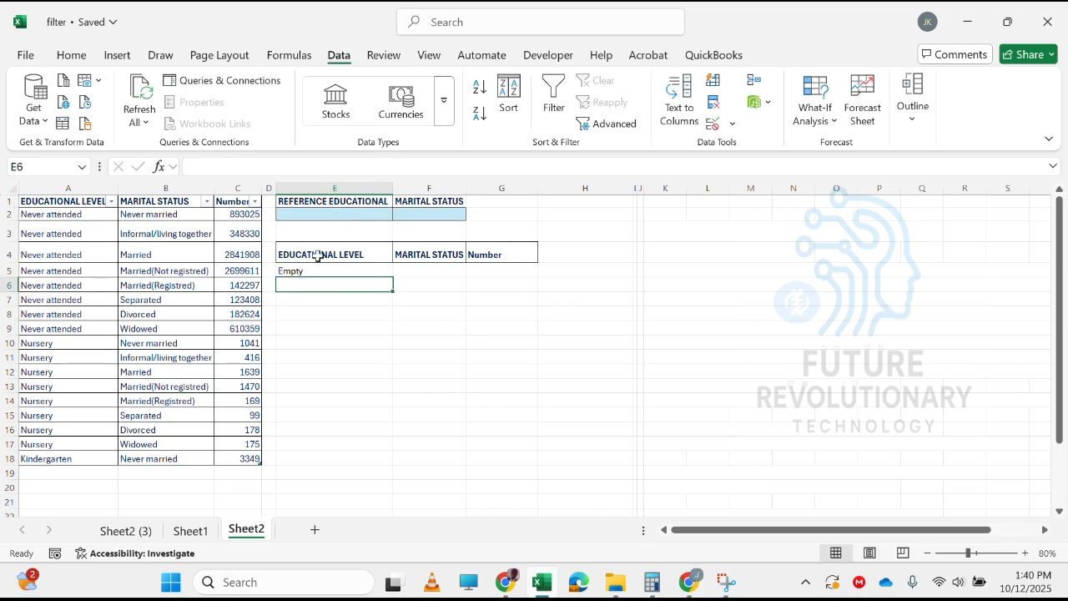
left_click(342, 269)
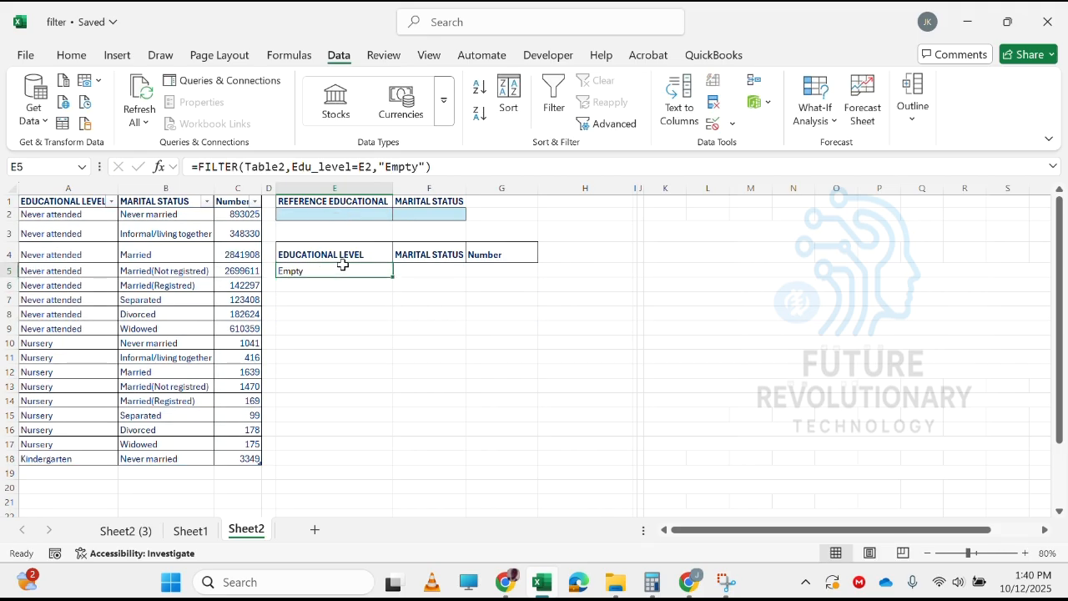
Test the filter by setting the educational level in E2 to Never attended, Nursery and finally Kindergarten
left_click(322, 214)
left_click(399, 216)
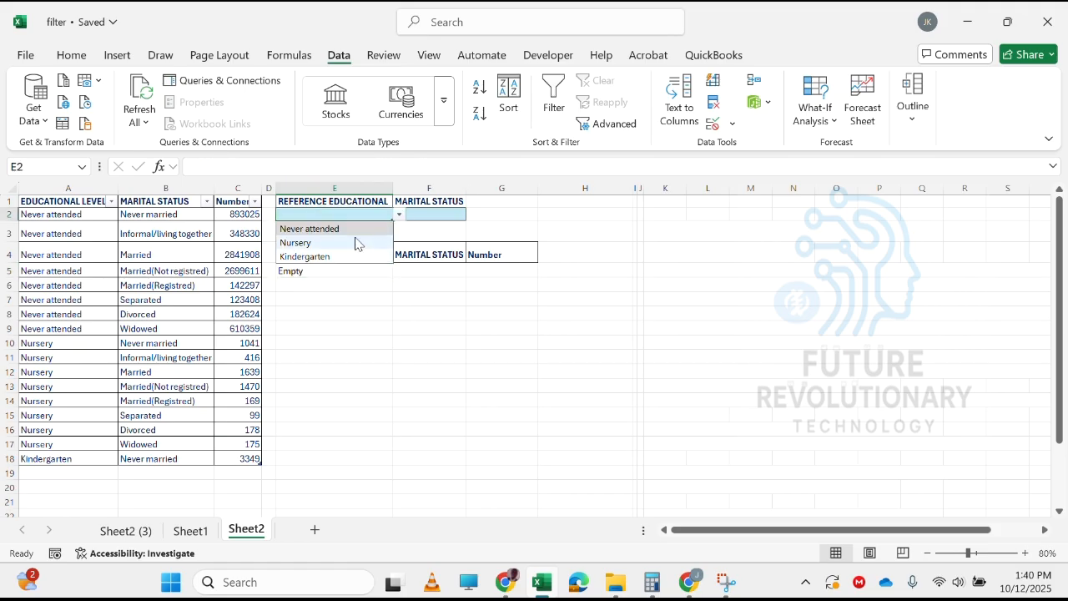
left_click(337, 229)
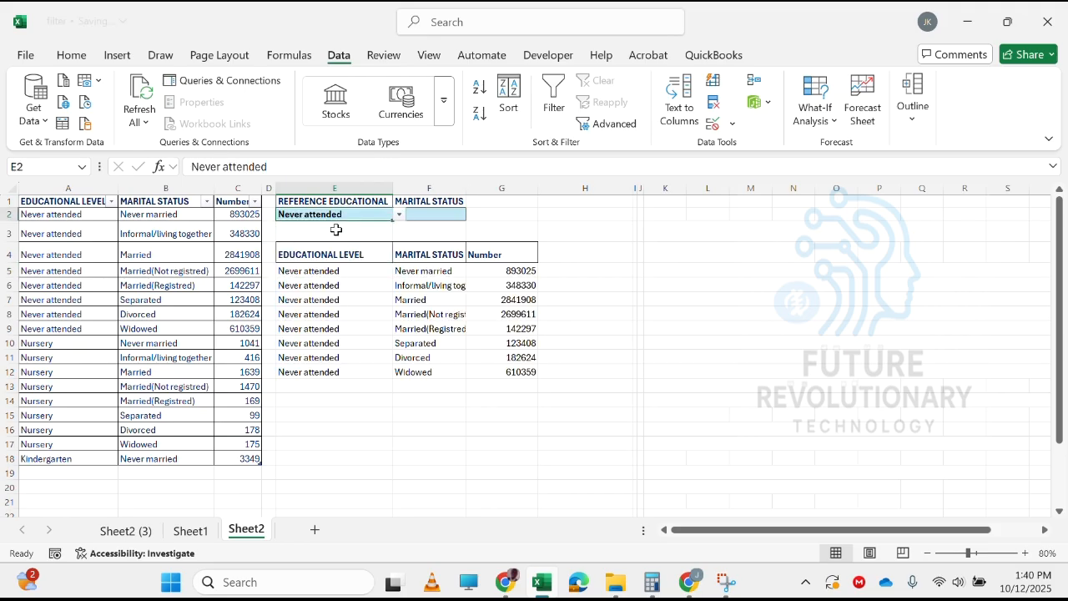
left_click(400, 216)
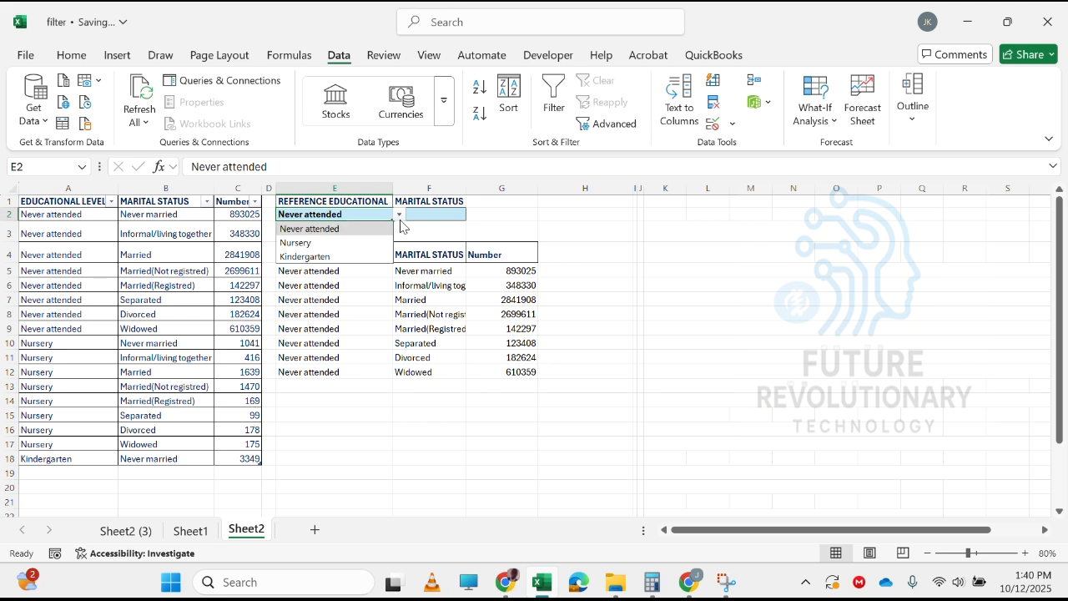
left_click(368, 241)
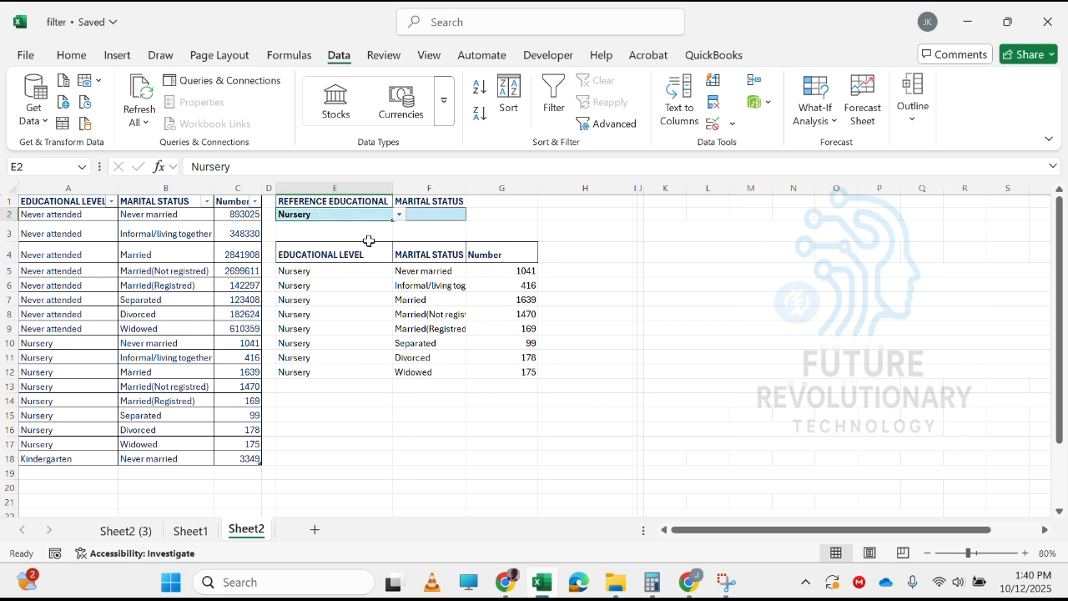
left_click(400, 215)
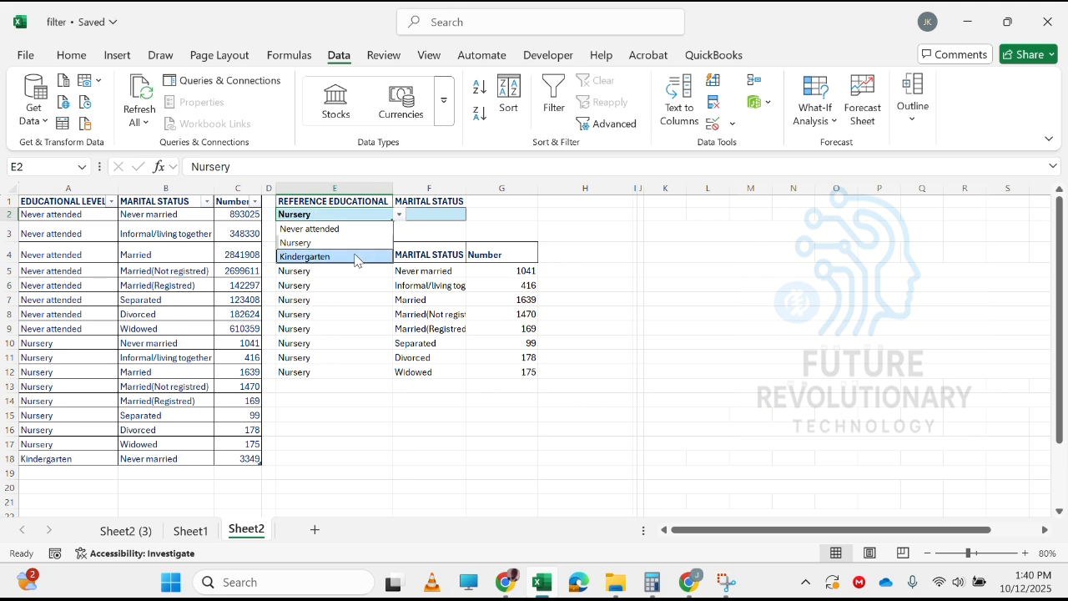
left_click(359, 256)
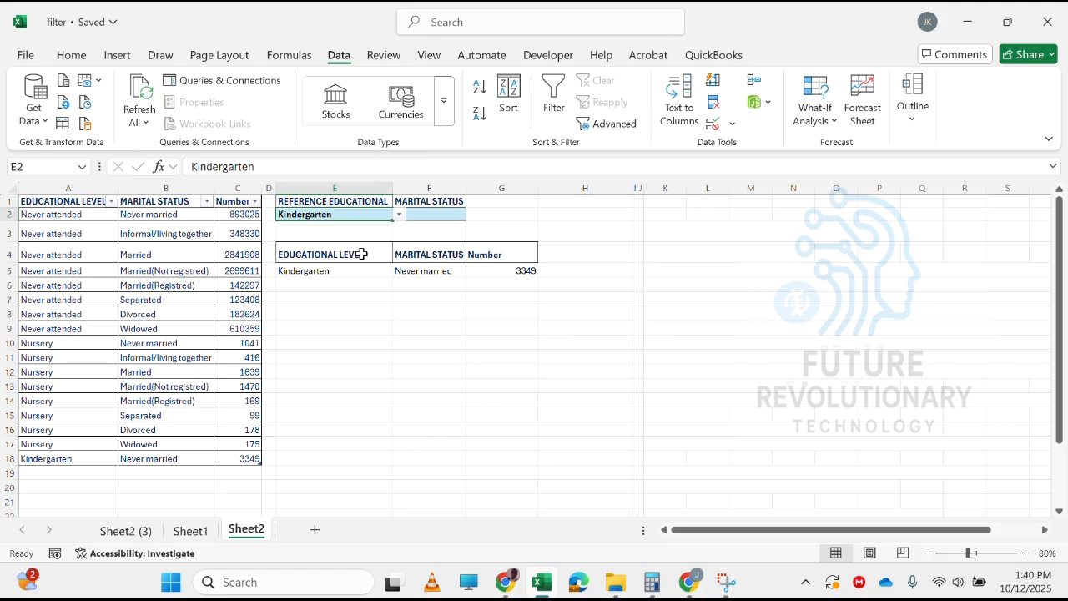